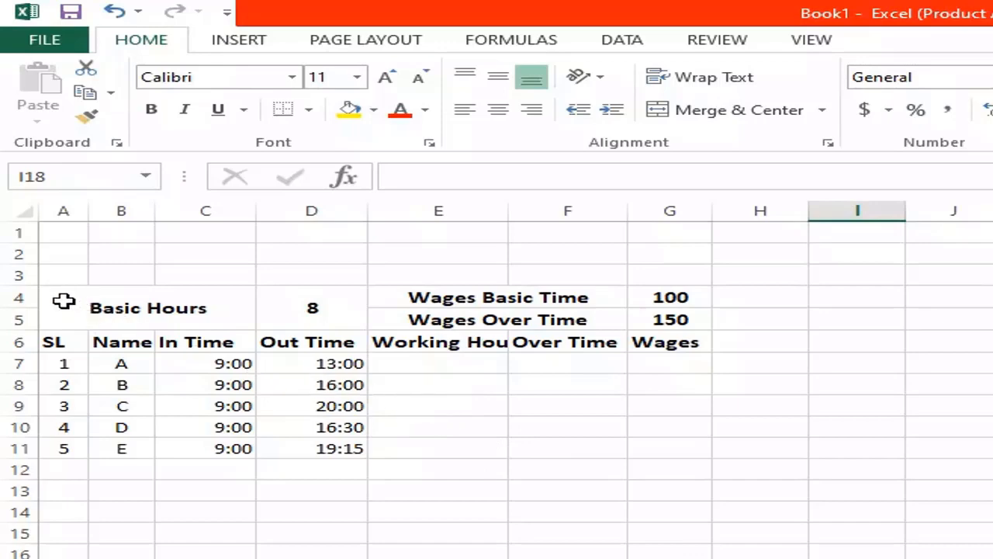
- Apply borders to every cell of the wage table, range A4:G11
drag(64, 302, 657, 444)
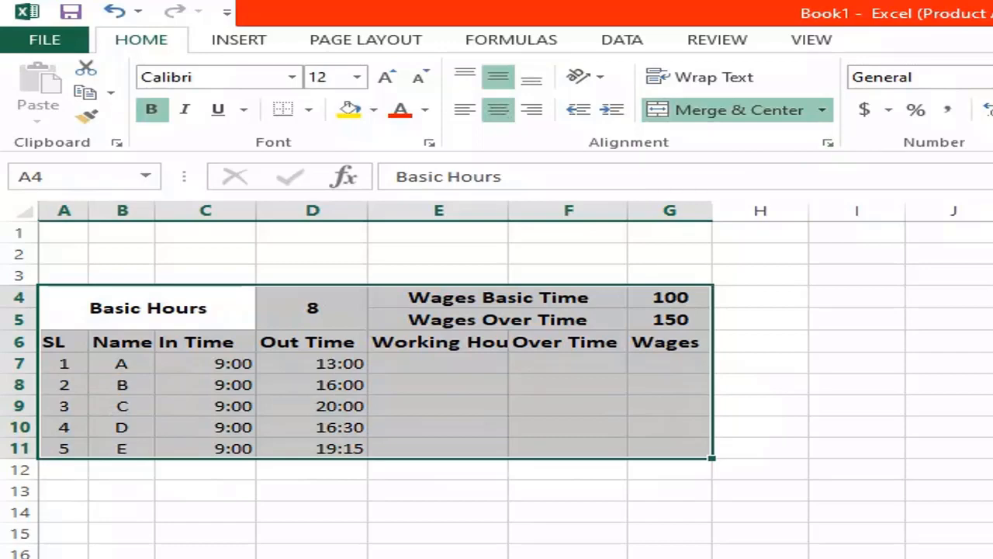
key(Return)
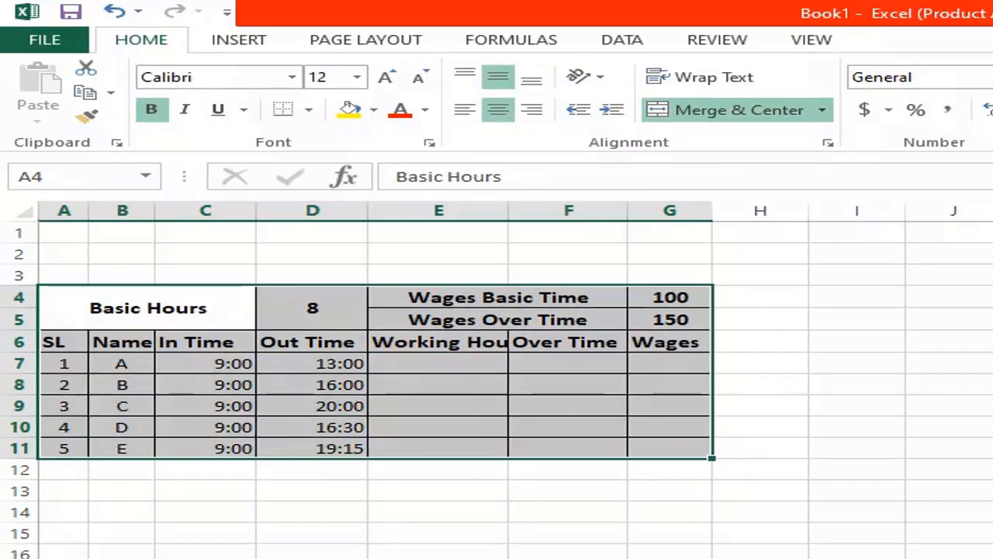
click(462, 515)
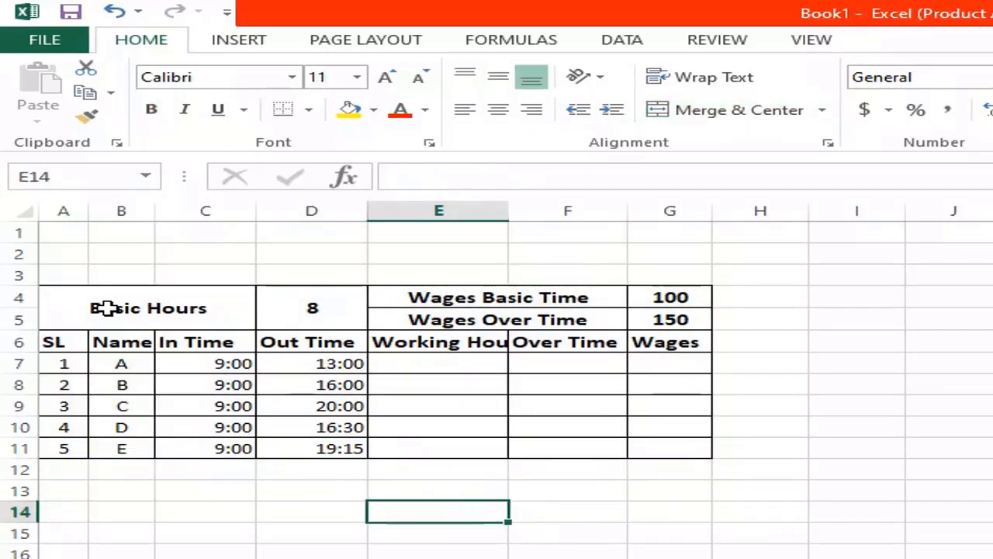
- Fill the Basic Hours and wage rate cells, A4:G5, with yellow
drag(107, 308, 658, 309)
click(376, 110)
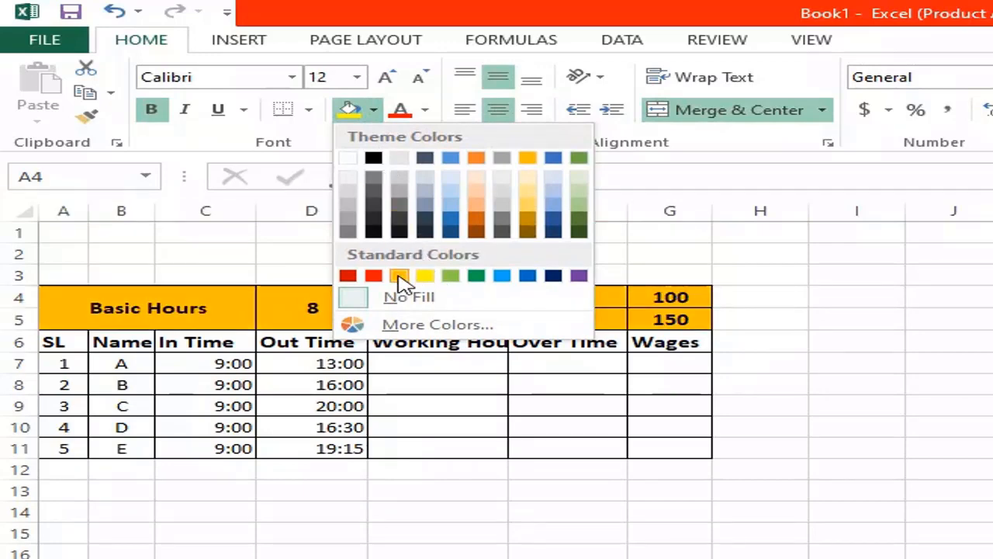
click(426, 275)
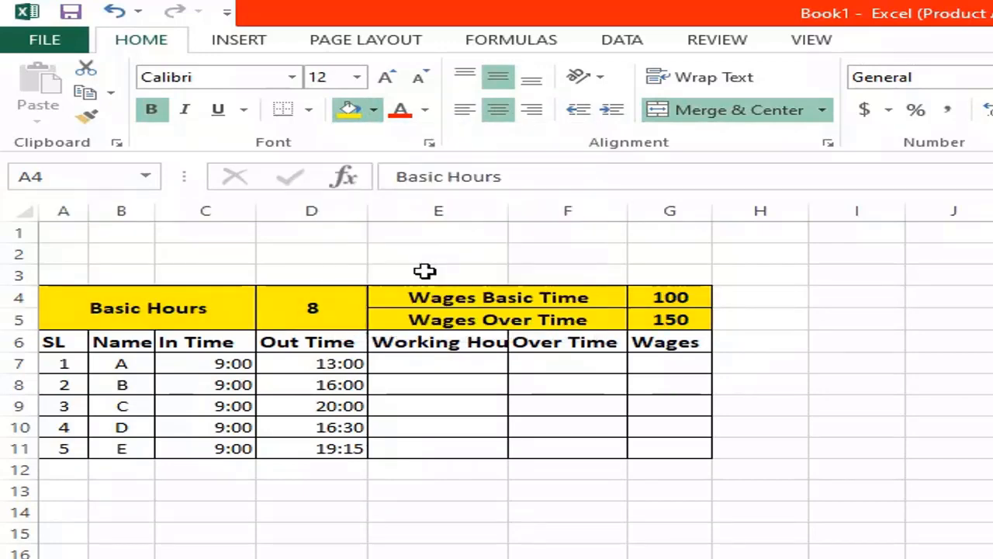
- Fill the Wages Over Time label and its rate, E5:G5, with orange
click(516, 320)
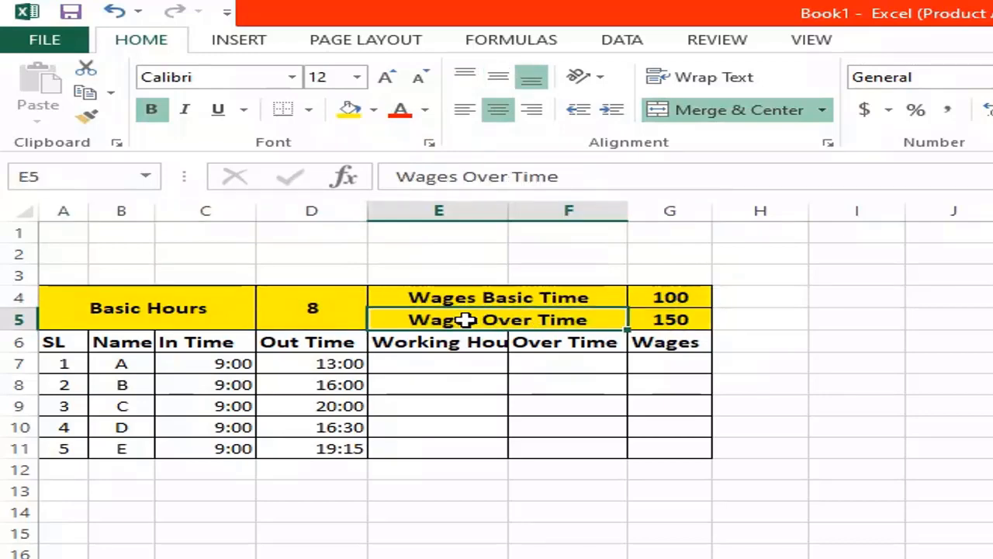
drag(514, 313, 661, 317)
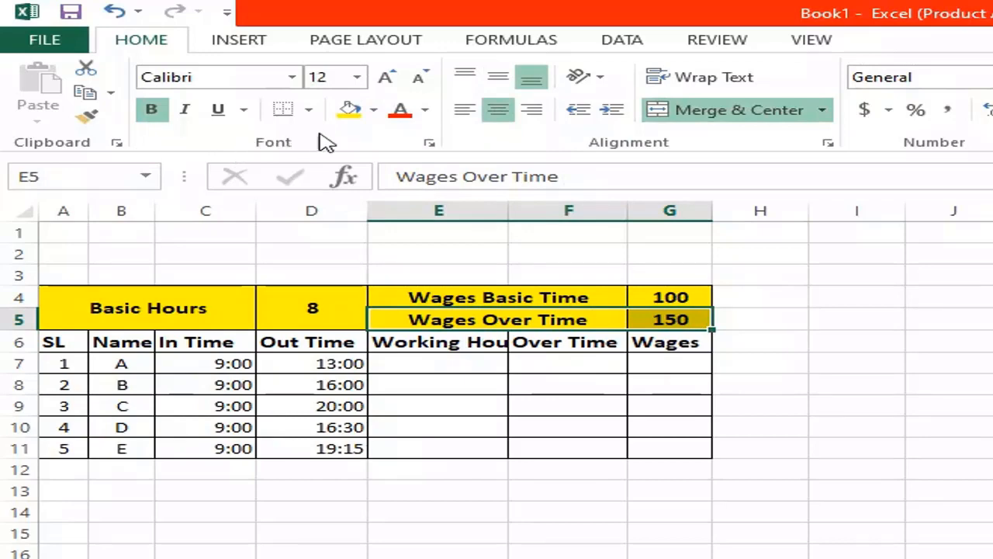
click(373, 110)
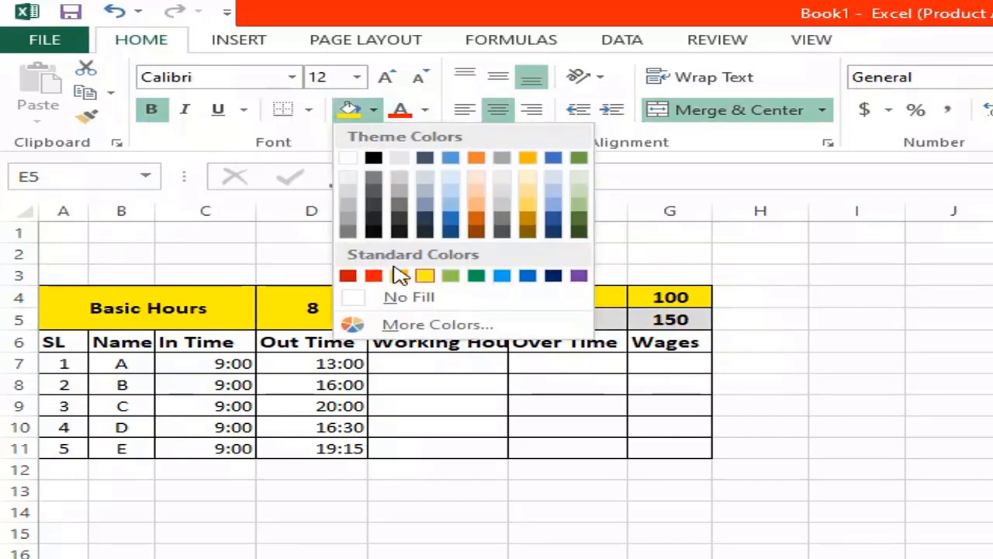
click(399, 277)
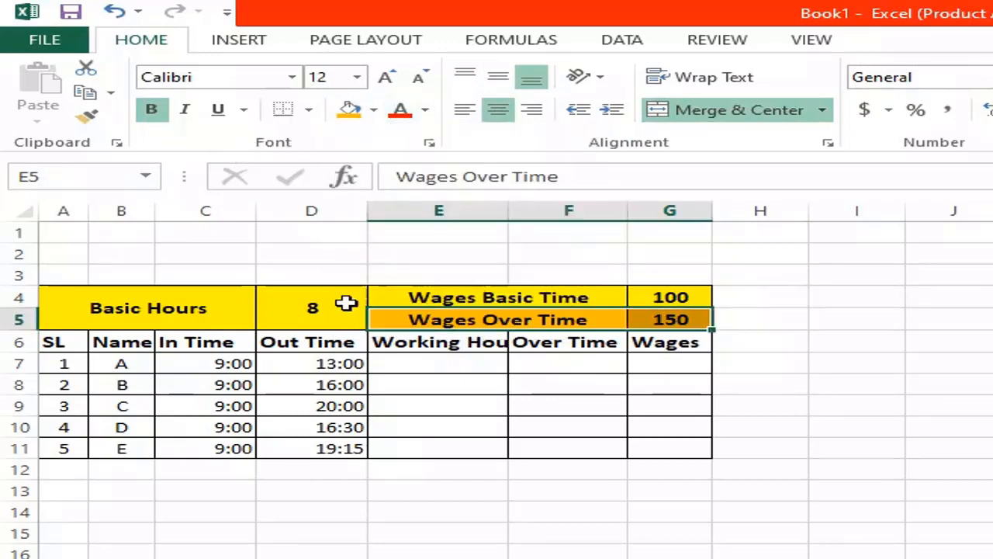
- Fill the column header row A6:G6, from SL to Wages, with light green
drag(53, 345, 638, 339)
click(373, 110)
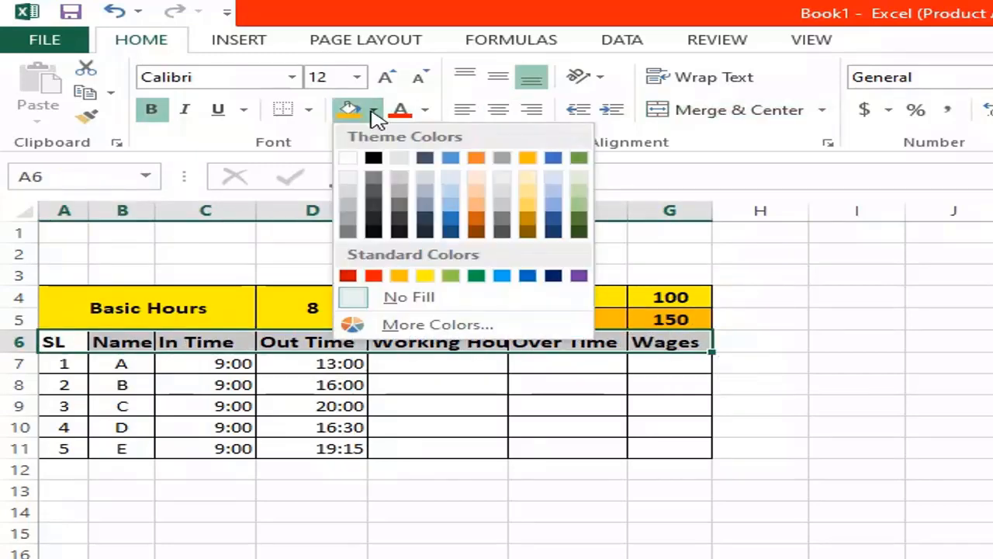
click(453, 277)
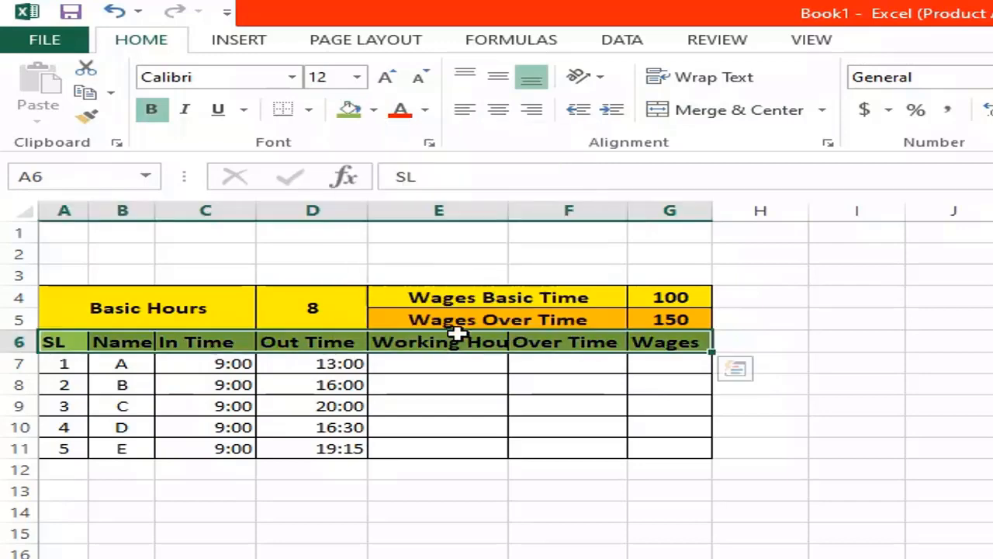
click(459, 385)
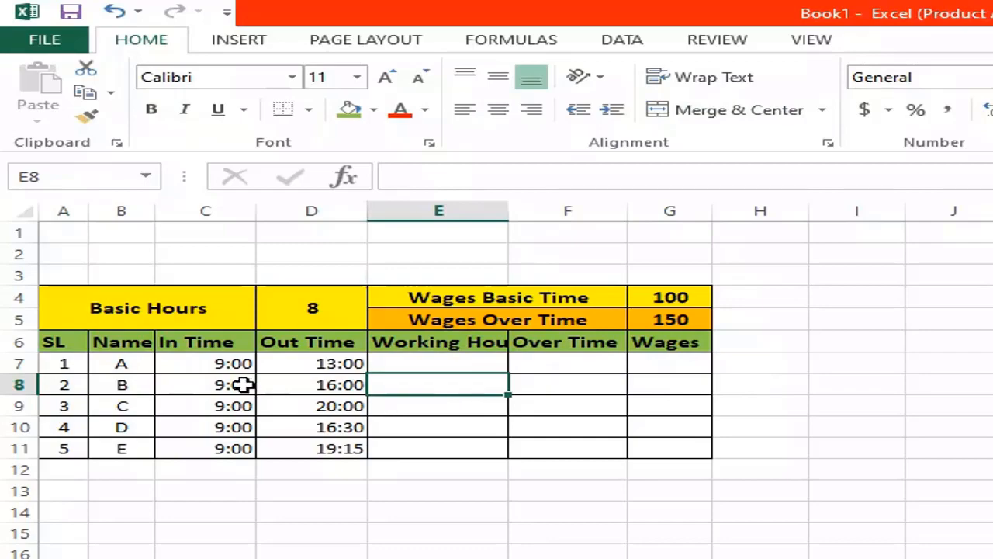
- Format the In Time and Out Time values in C7:D11 with the 1:30 PM time type
drag(208, 365, 318, 448)
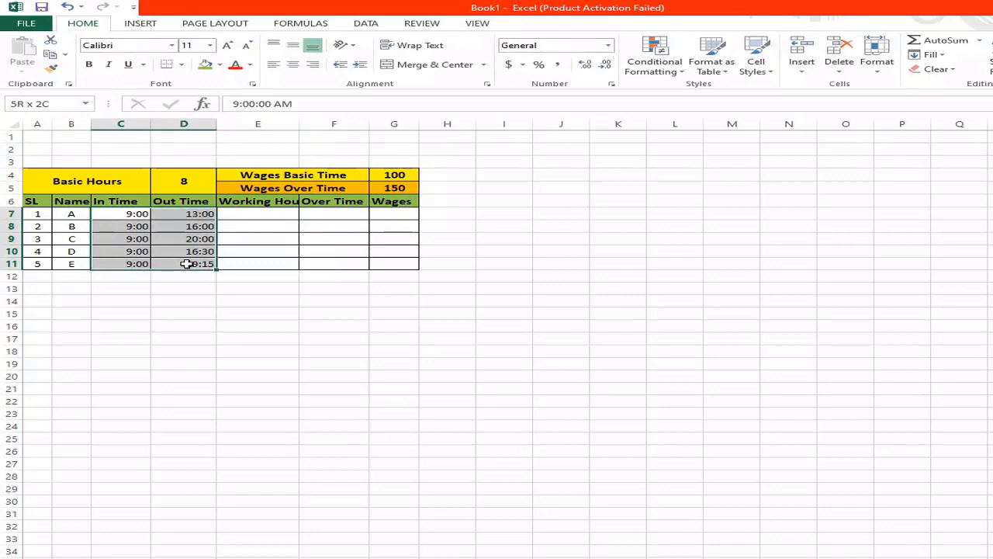
drag(187, 264, 186, 250)
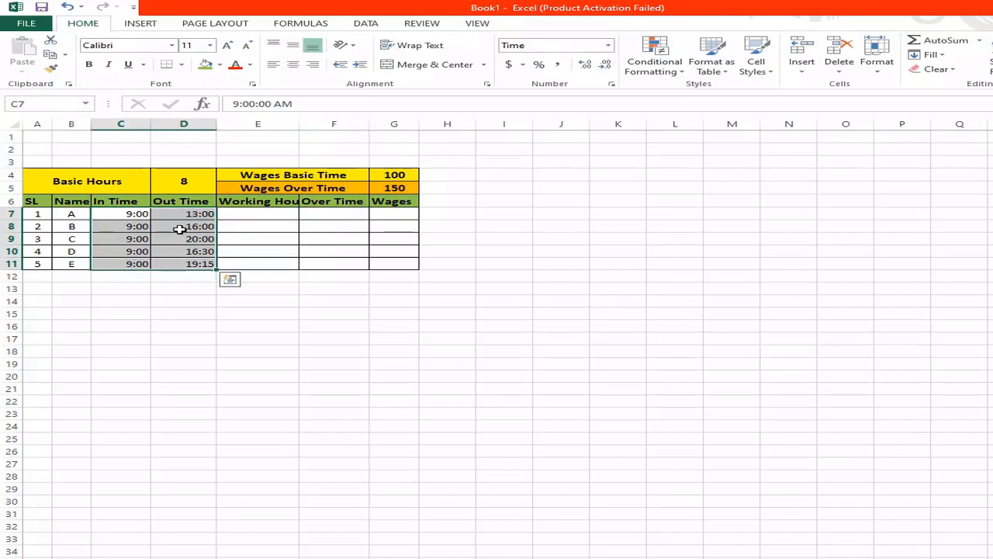
right_click(179, 220)
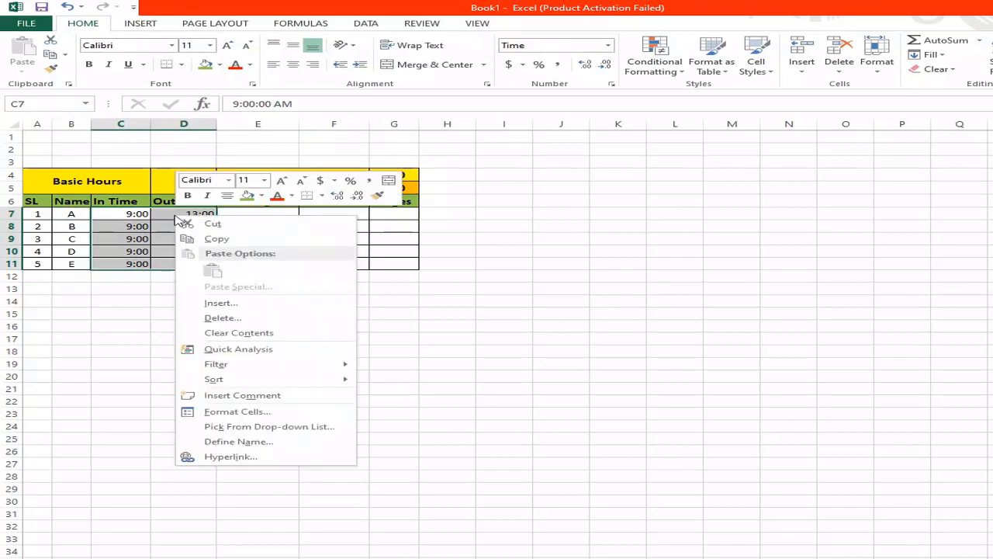
click(274, 411)
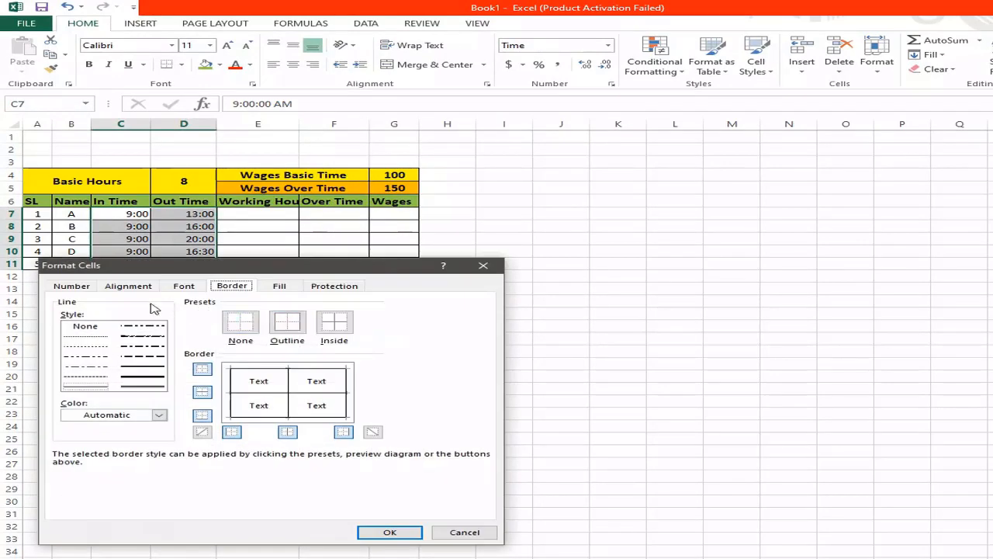
click(71, 286)
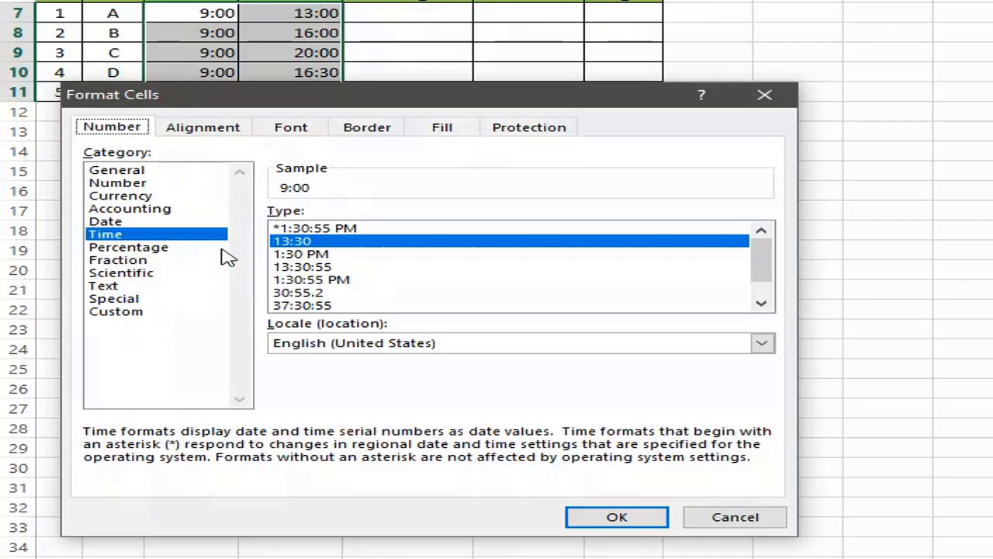
click(306, 253)
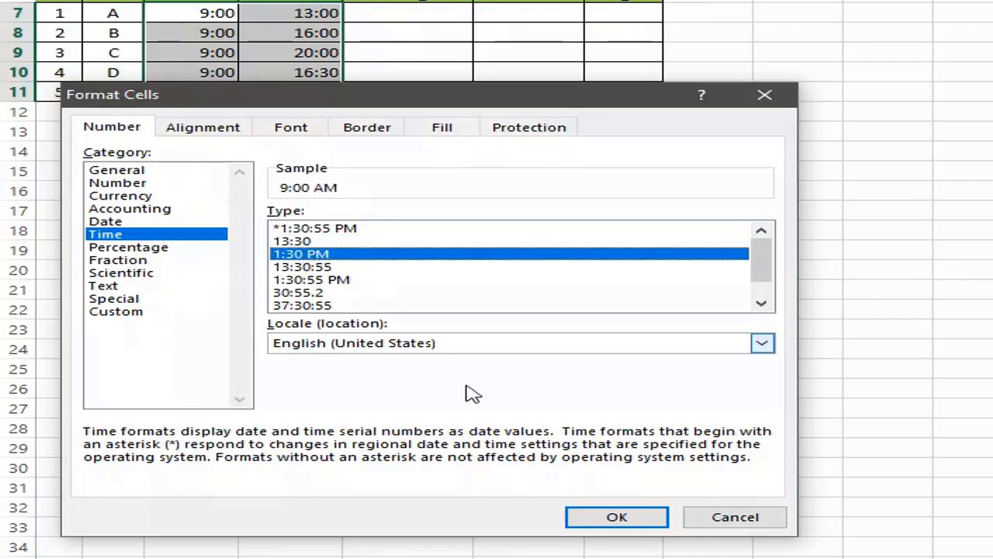
click(621, 515)
click(404, 256)
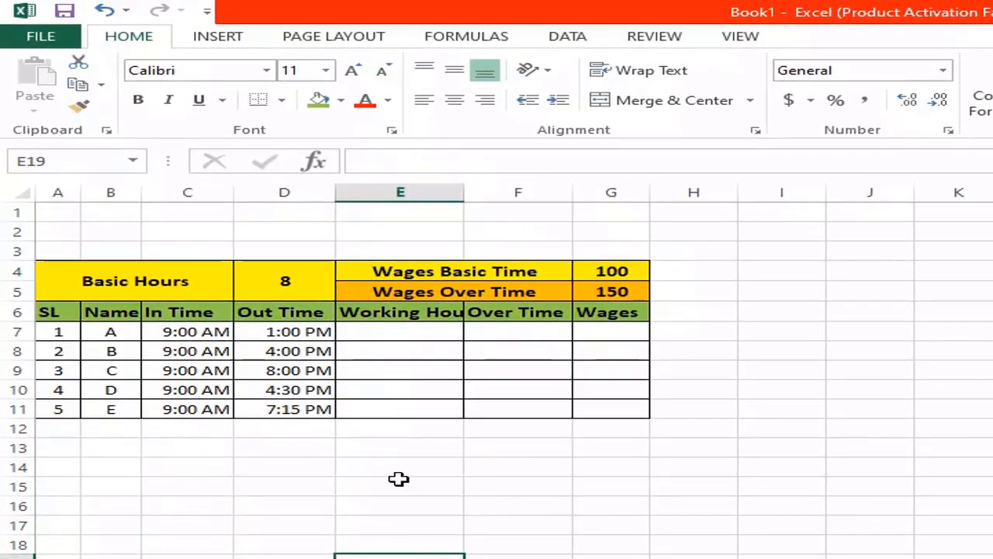
- Calculate the first employee's working hours in E7 with the formula =(D7-C7)*24
click(415, 332)
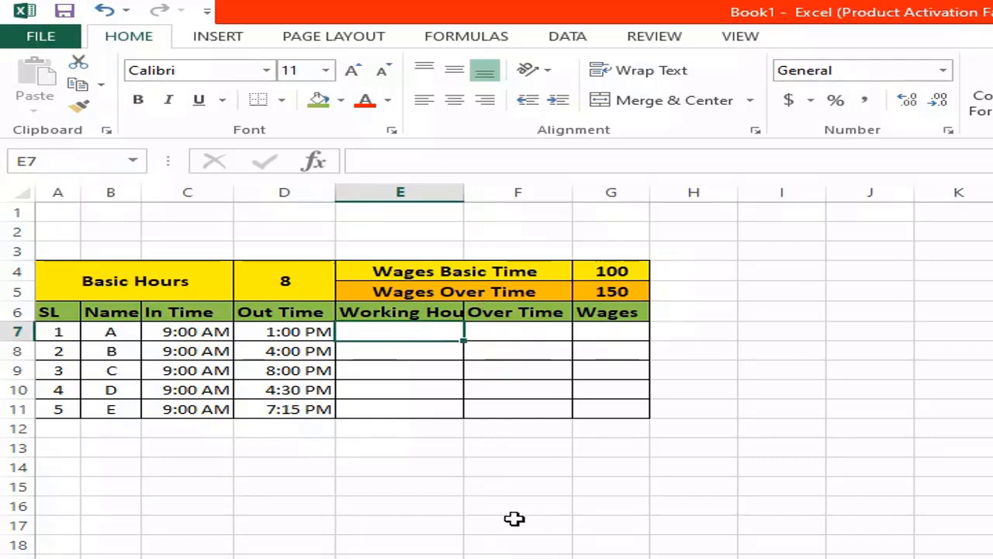
text(=)
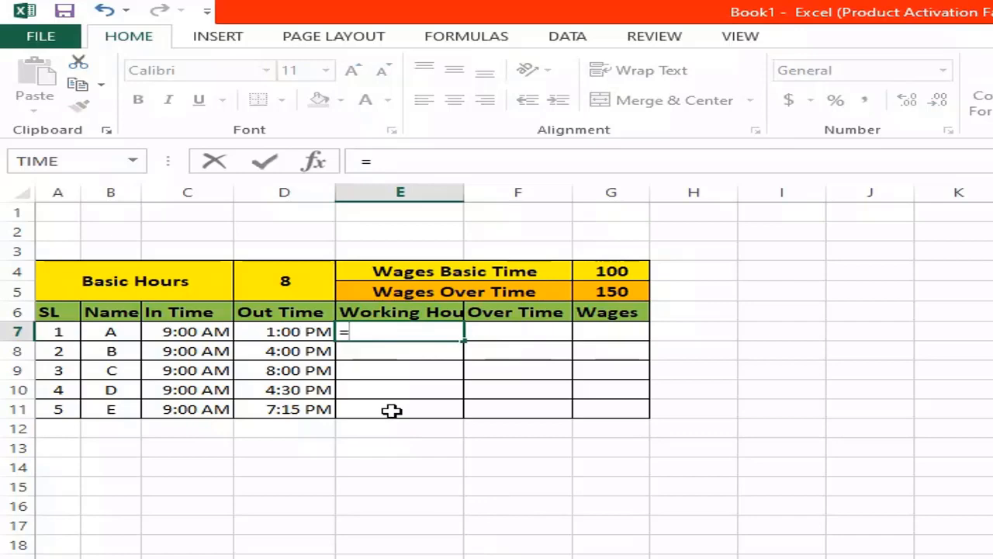
text(()
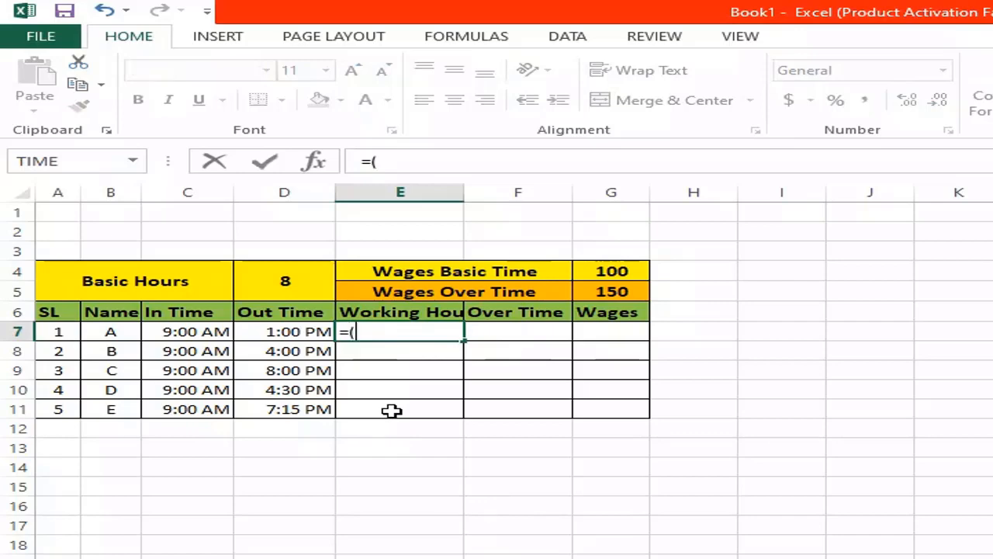
click(299, 331)
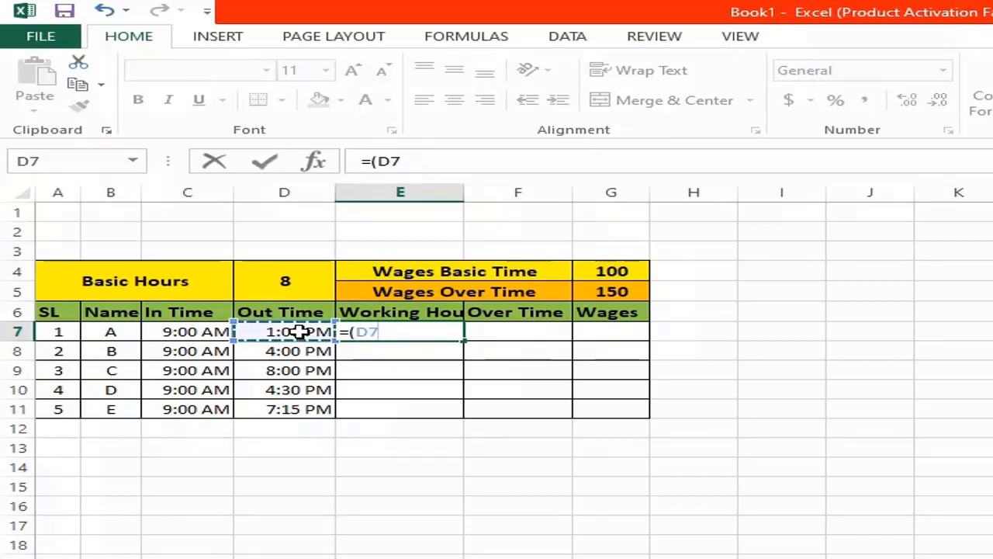
text(-)
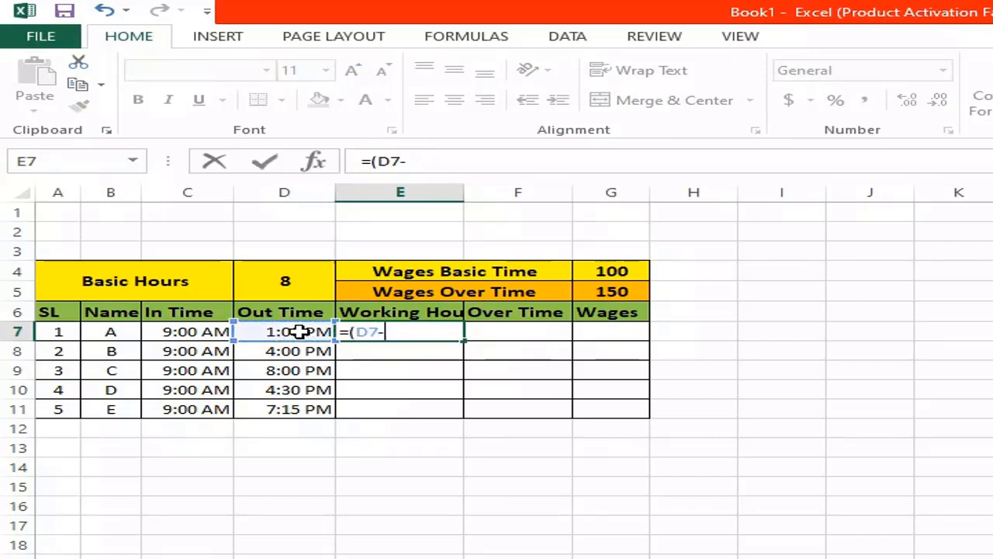
click(169, 331)
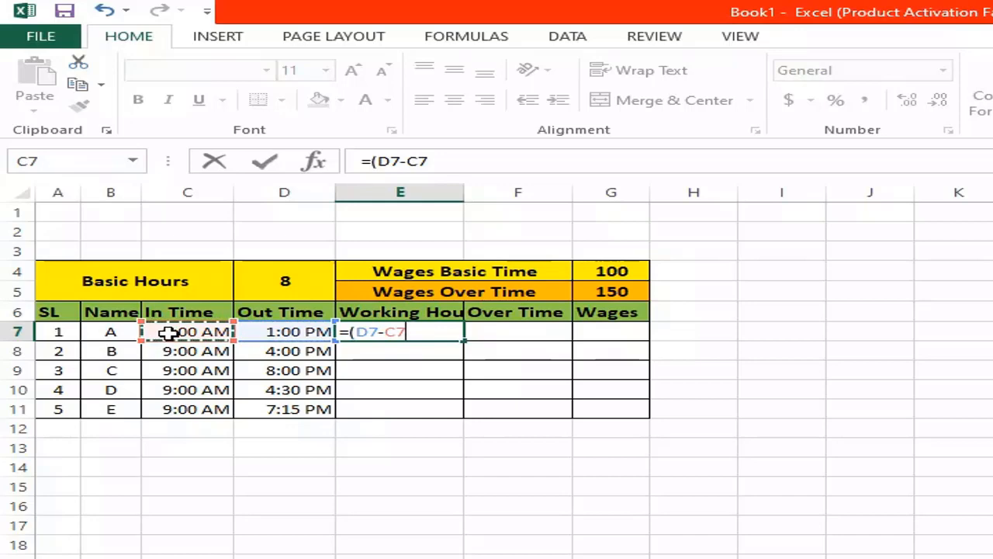
text())
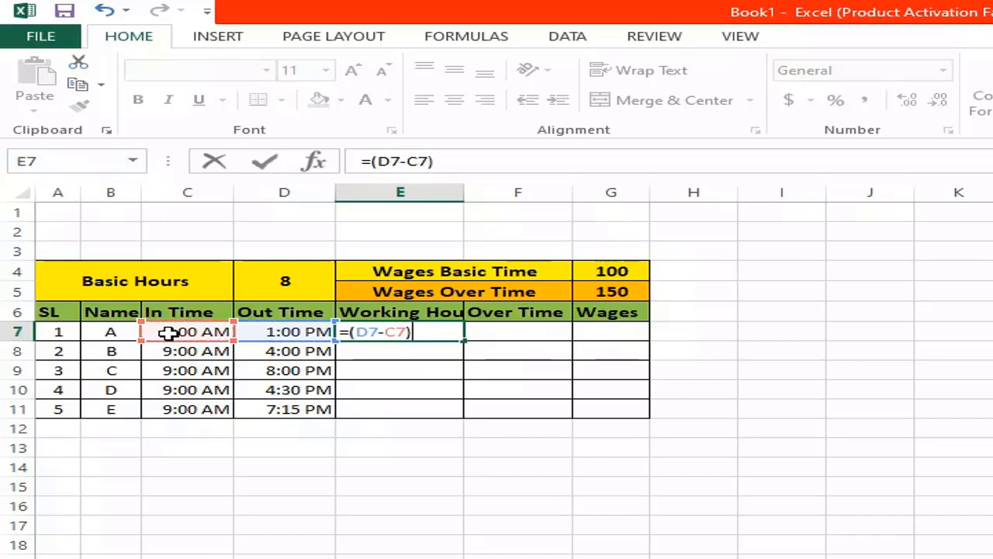
text(*24)
key(Return)
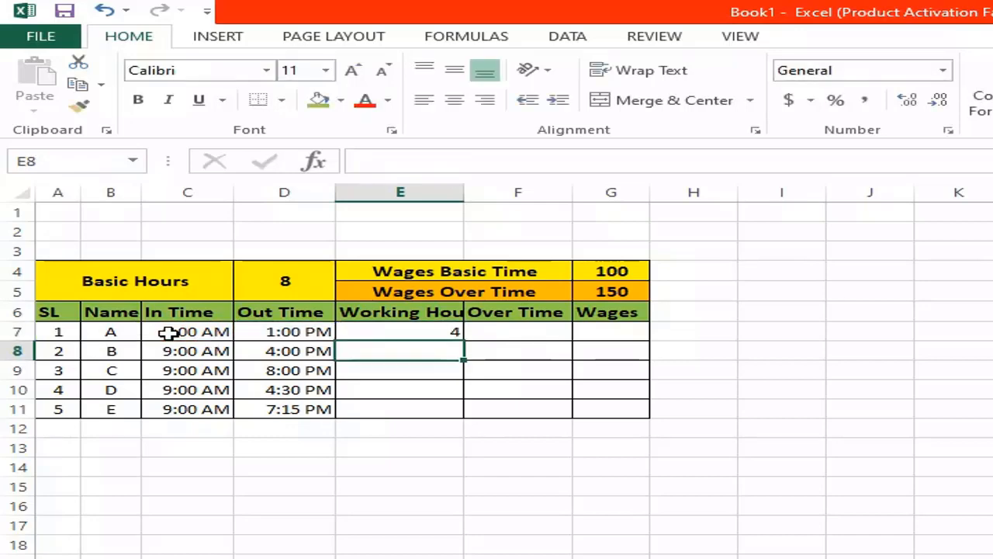
- Calculate the first employee's overtime in F7 with the formula =if(E7>8,E7-8,0)
click(513, 332)
click(514, 332)
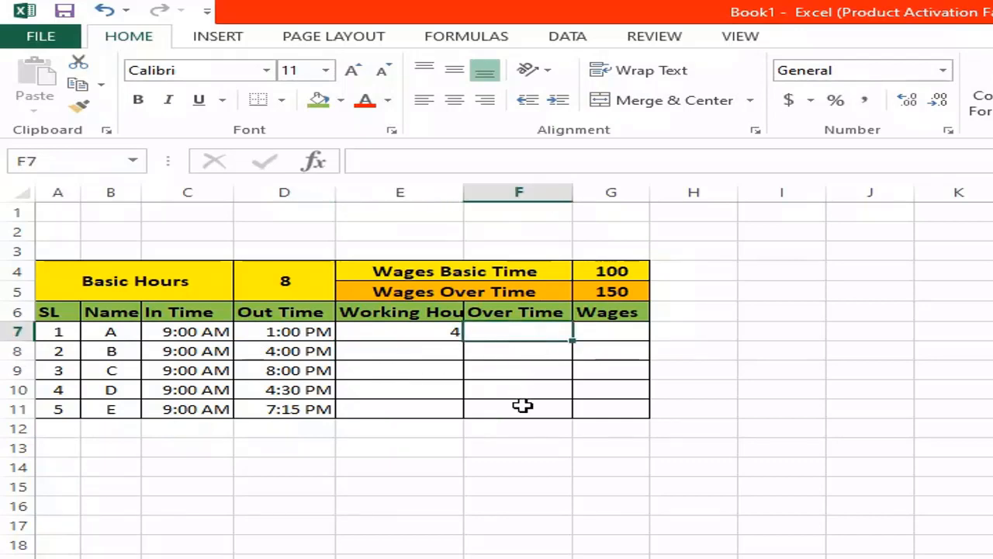
text(=)
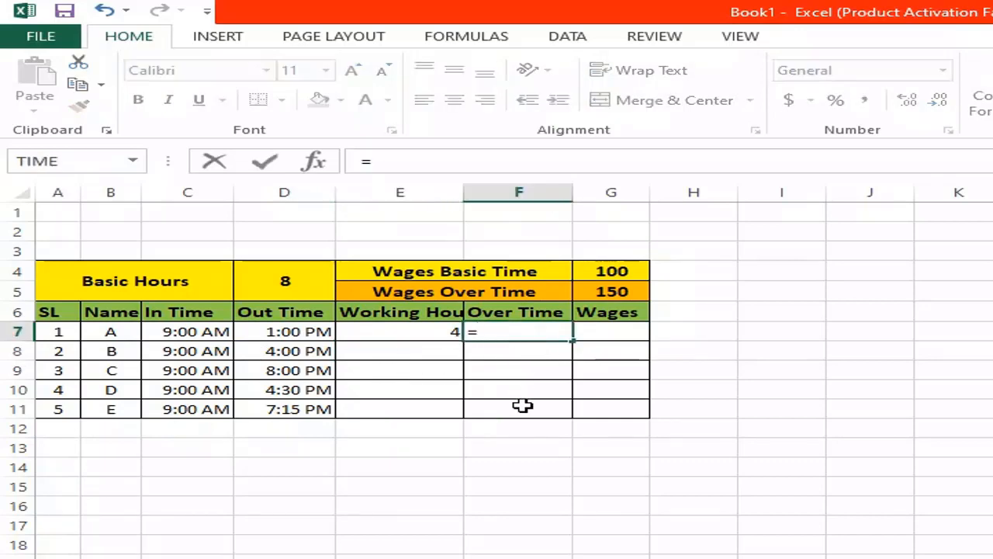
text(if()
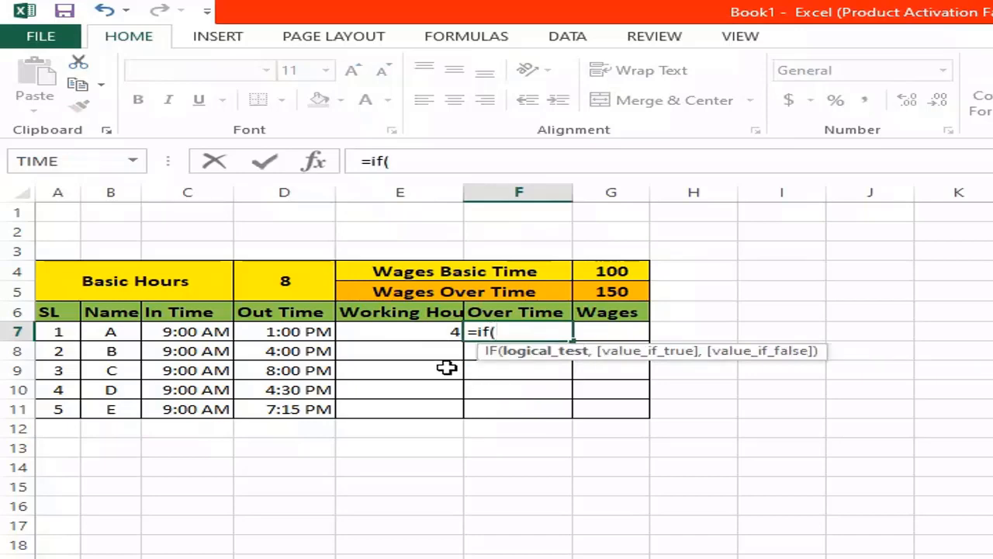
click(410, 330)
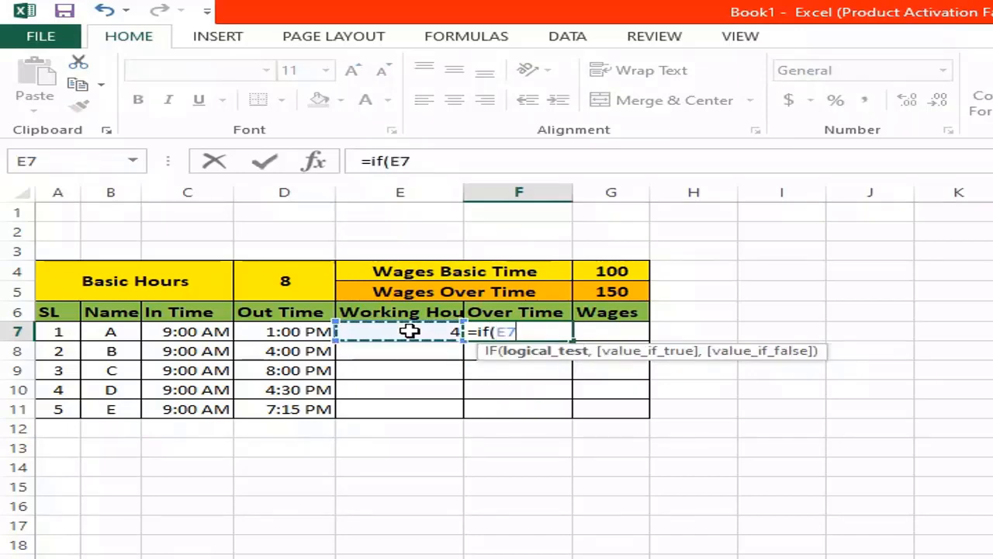
text(>8)
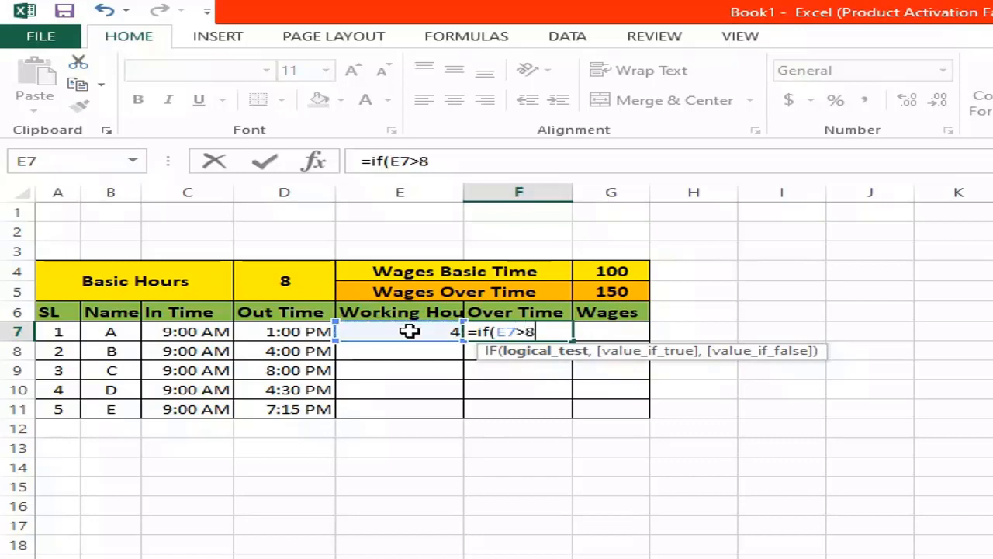
text(,)
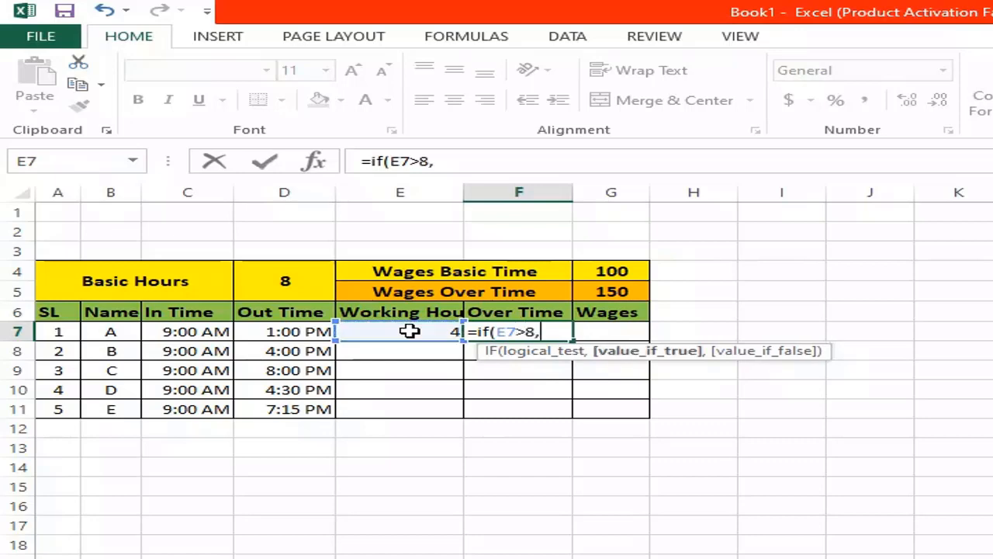
click(410, 330)
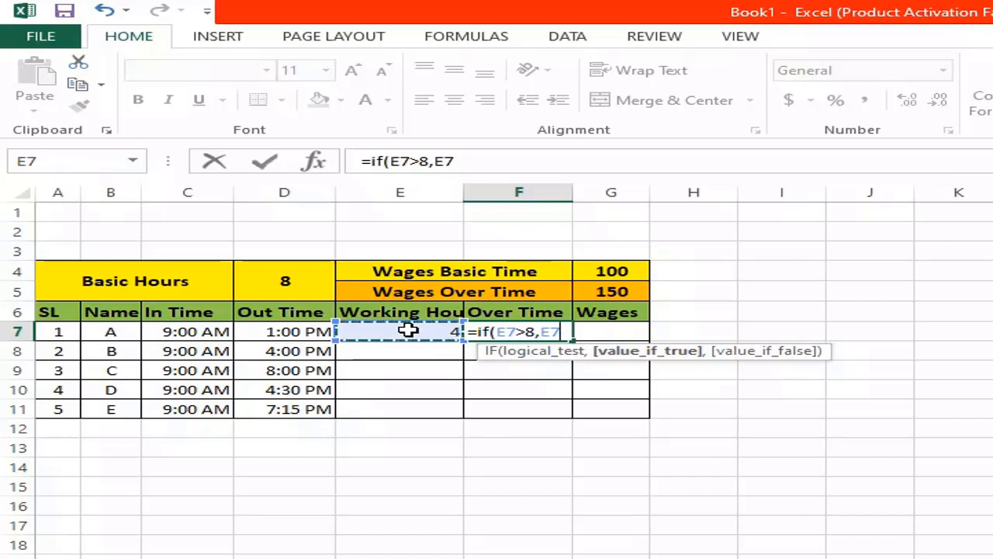
text(-8)
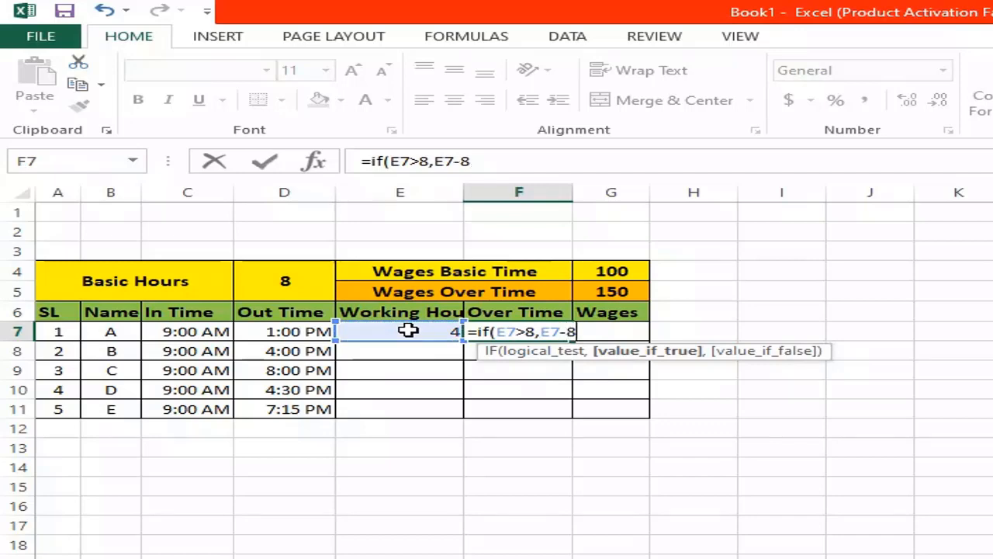
text(,0)
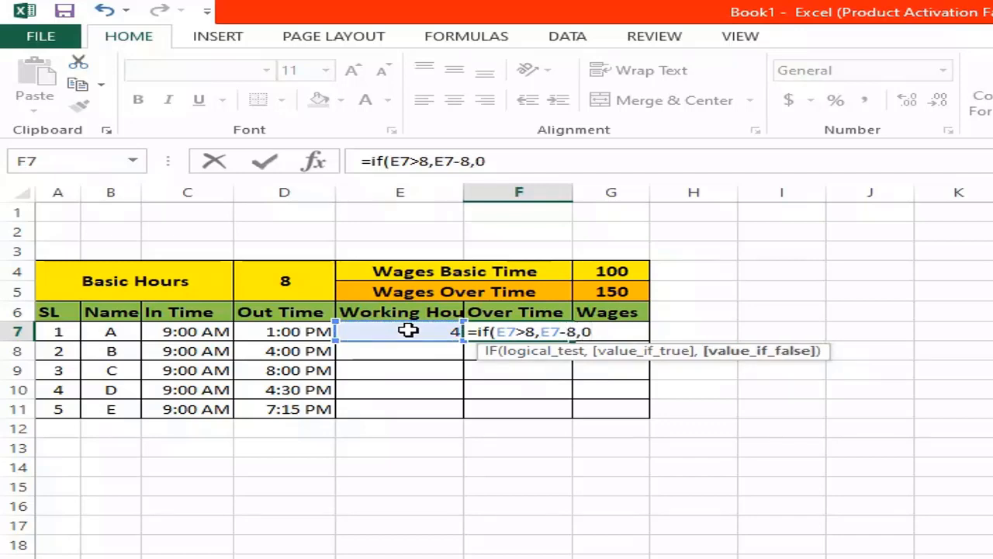
text())
key(Return)
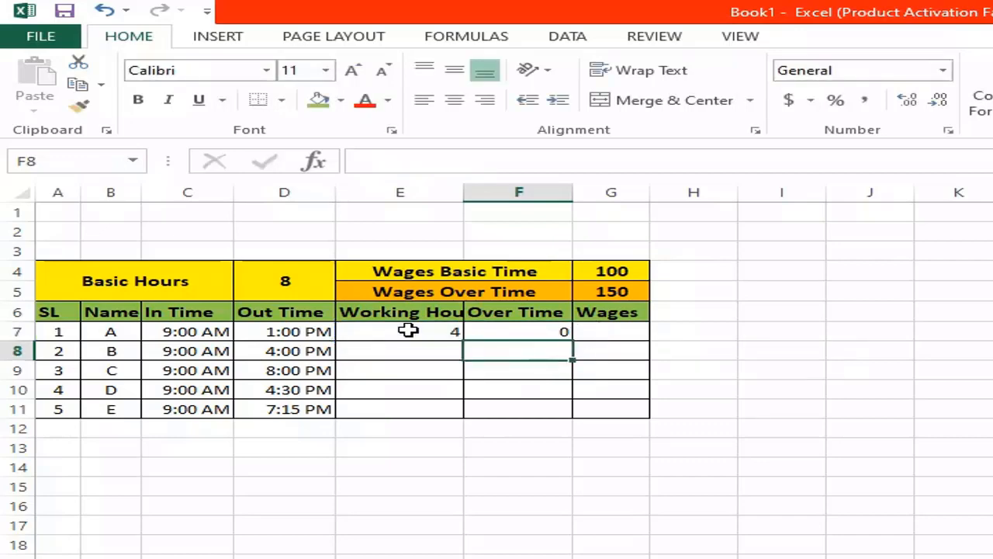
- Calculate the first employee's wages in G7 with the formula =if(F7>0,F7*150+8*100,E7*100)
click(603, 334)
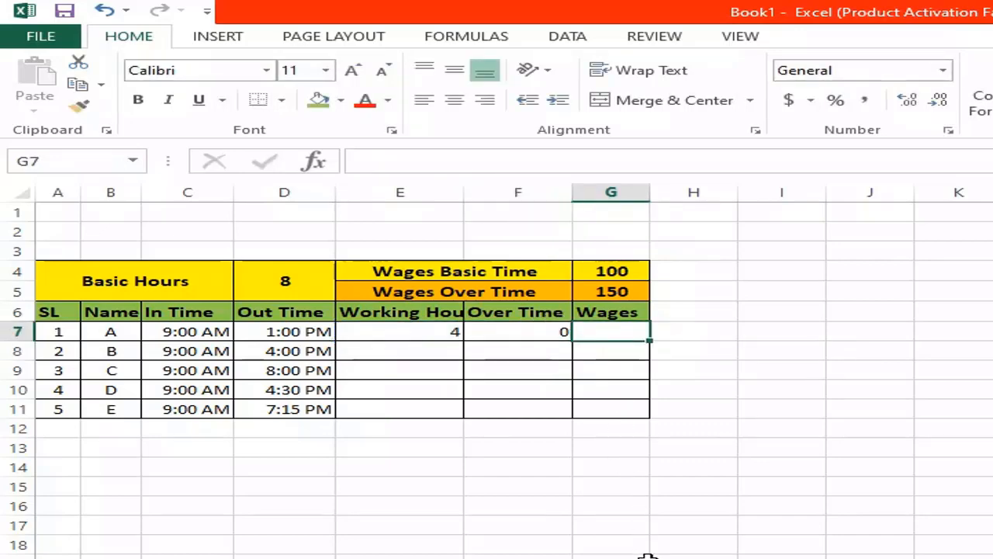
text(=)
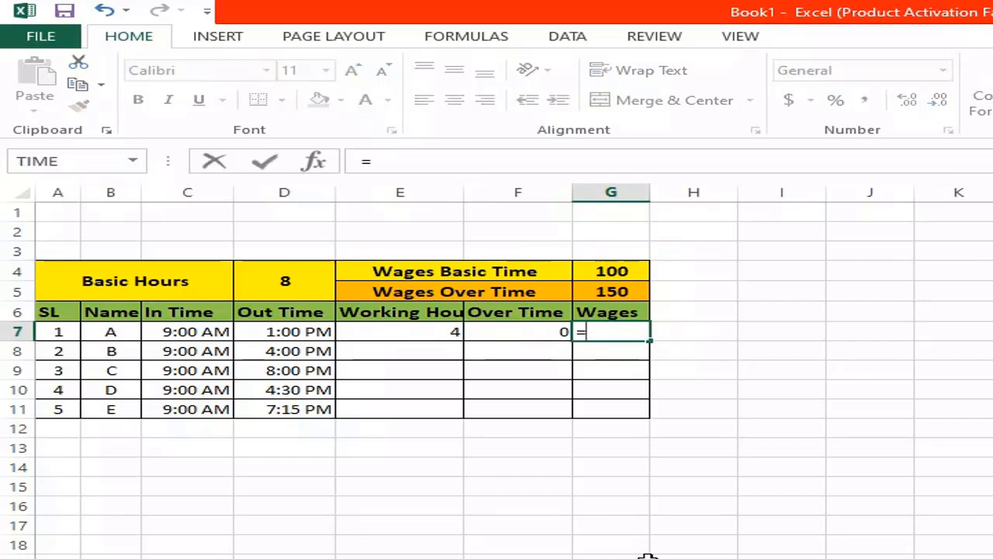
text(if()
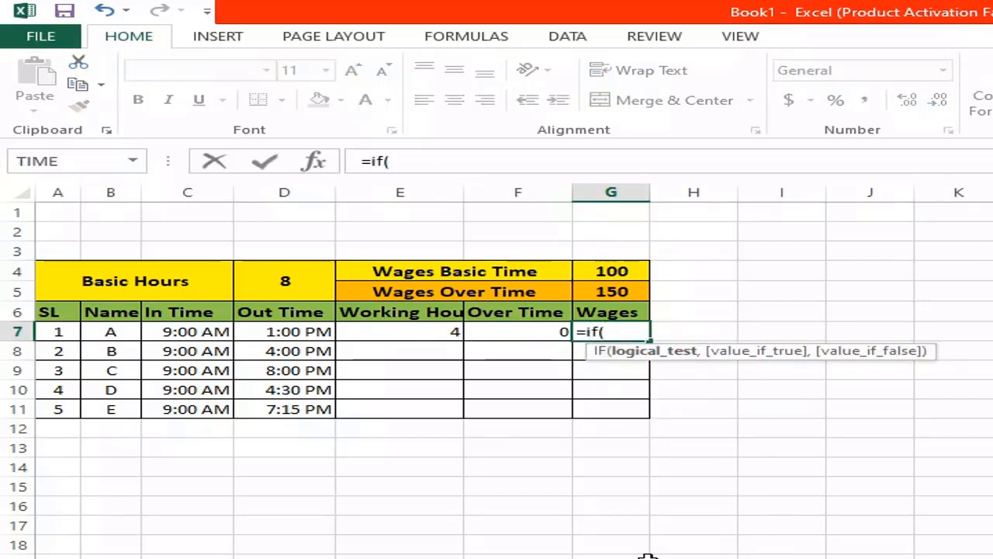
click(544, 332)
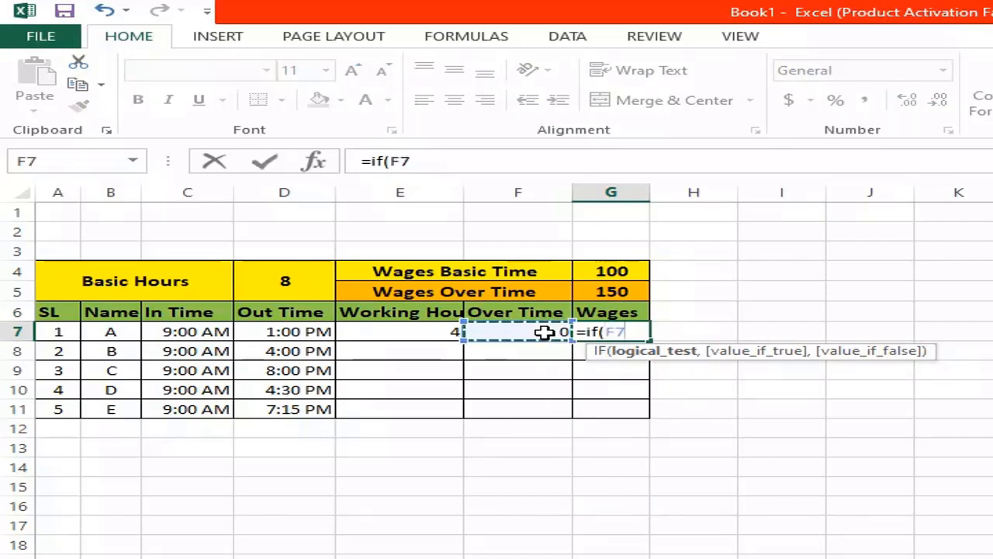
text(>)
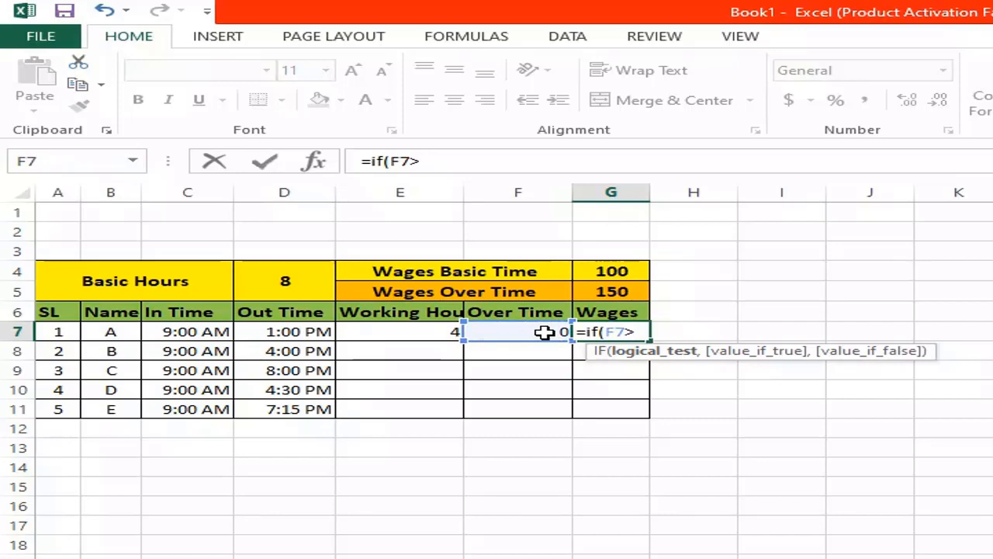
text(0,)
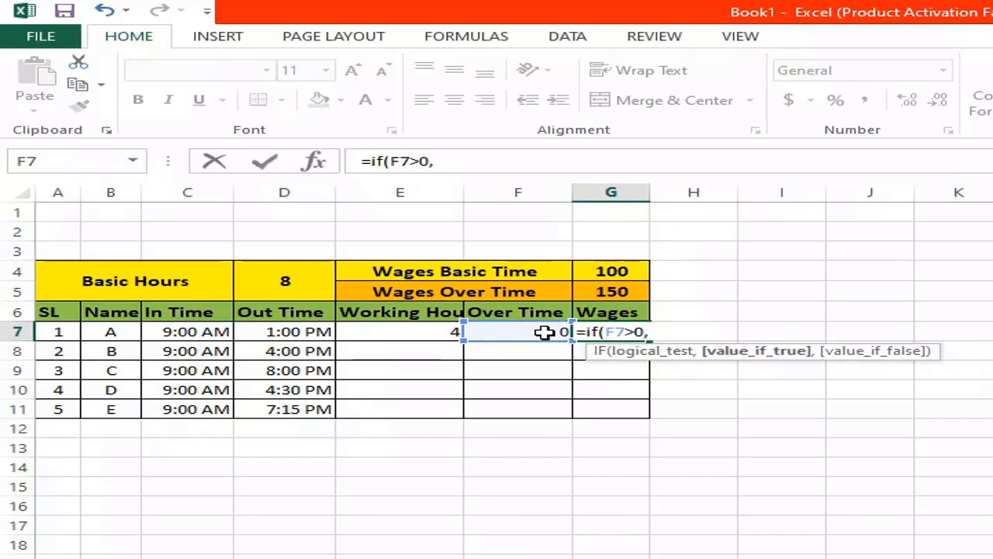
click(544, 331)
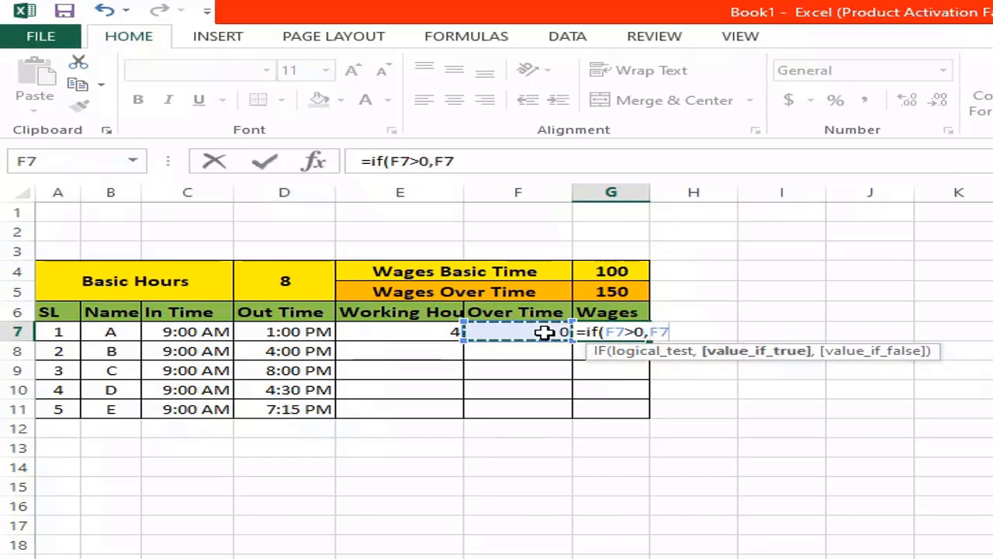
text(*)
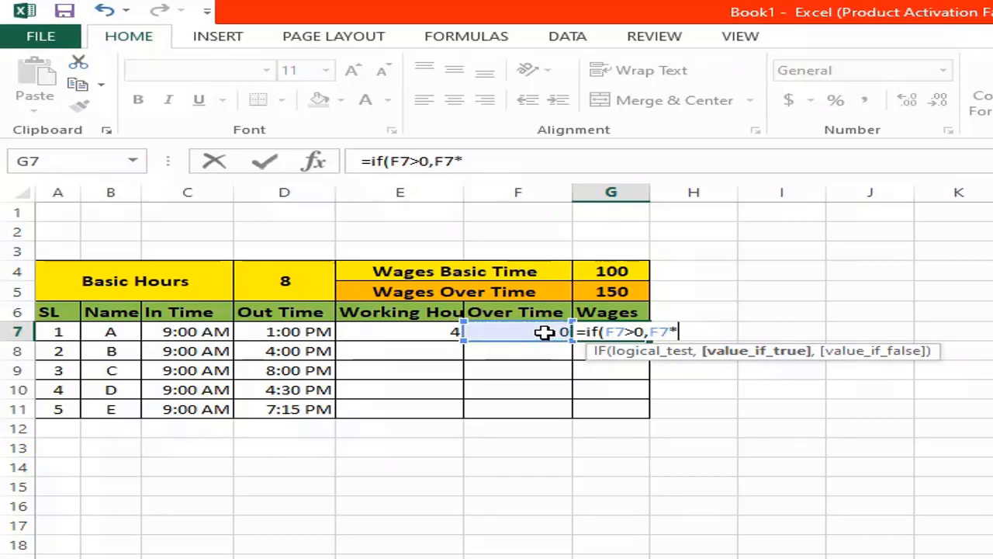
text(150)
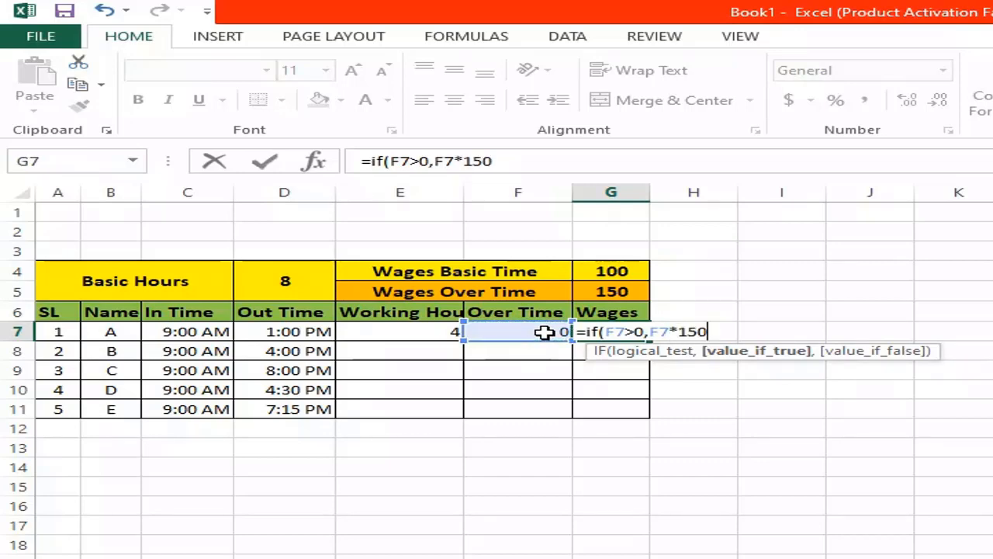
text(+8*10)
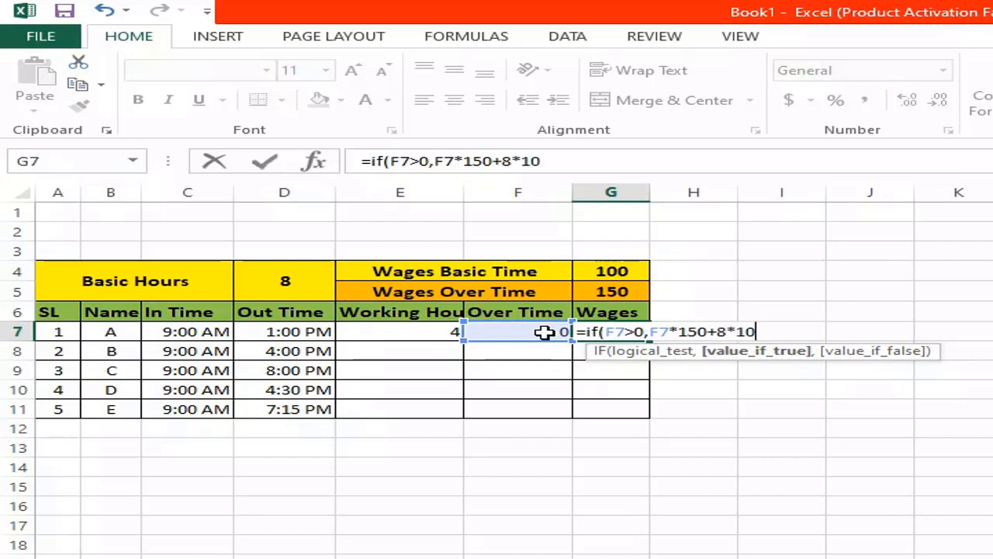
text(0,)
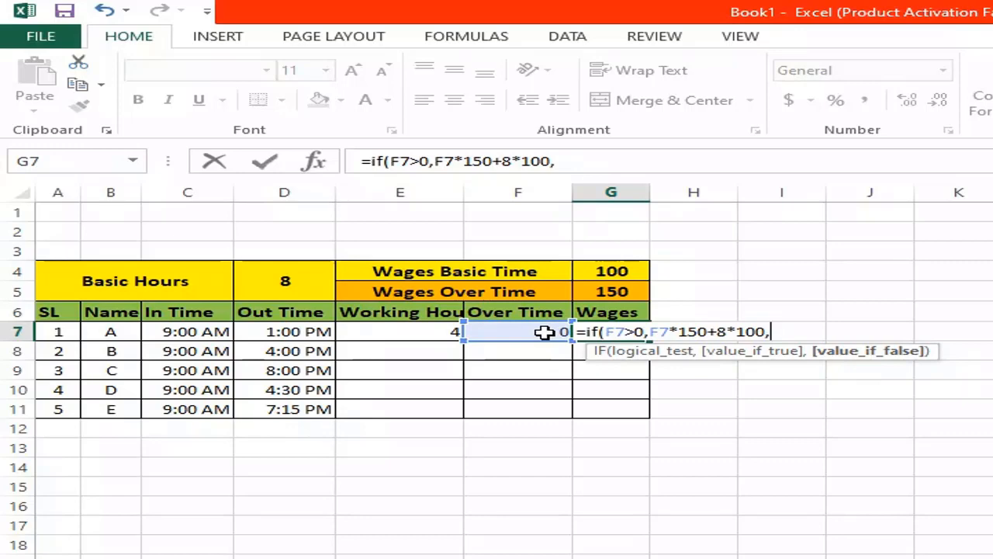
text(*)
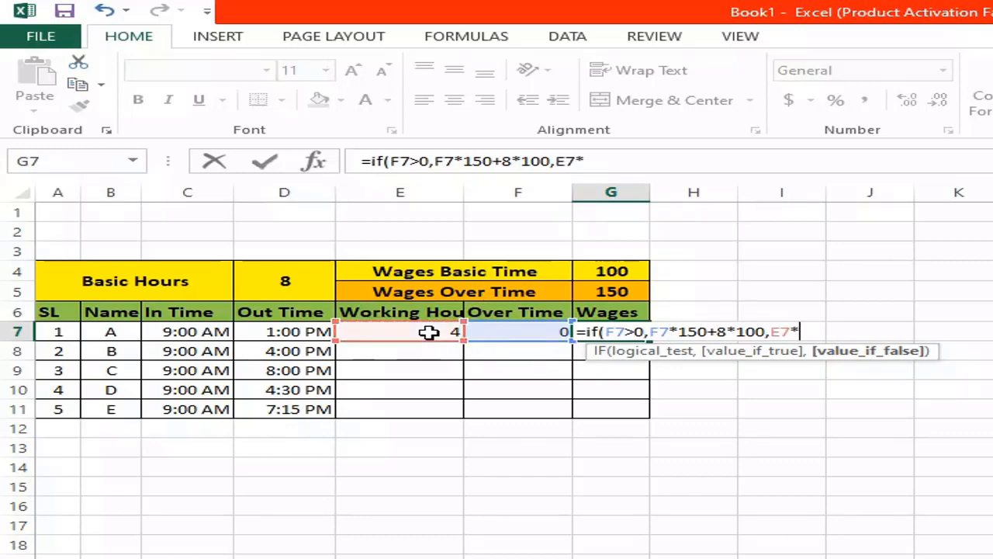
text(100)
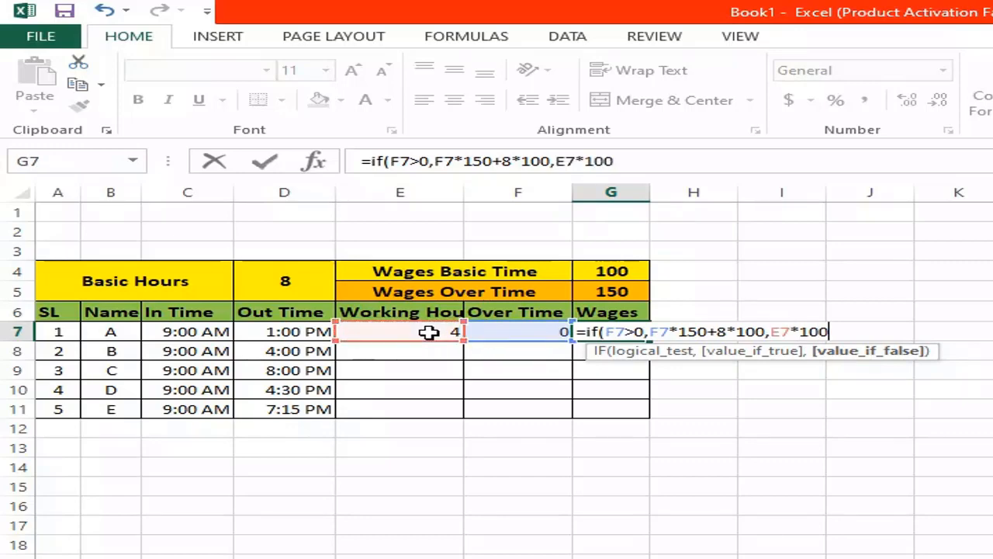
text())
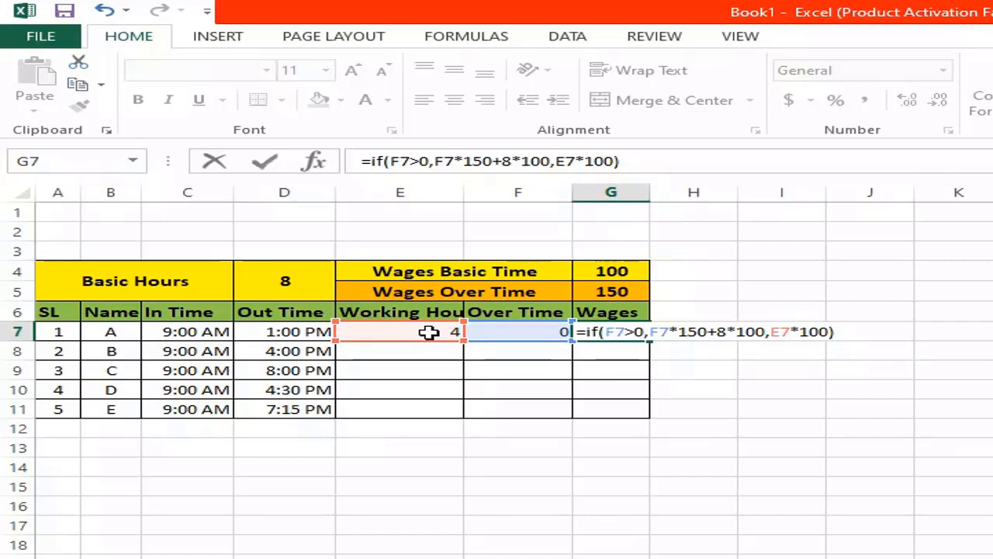
key(Return)
- Fill the Working Hours, Over Time and Wages formulas from row 7 down through row 11, then select the working hours in E7:E11
drag(429, 332, 623, 419)
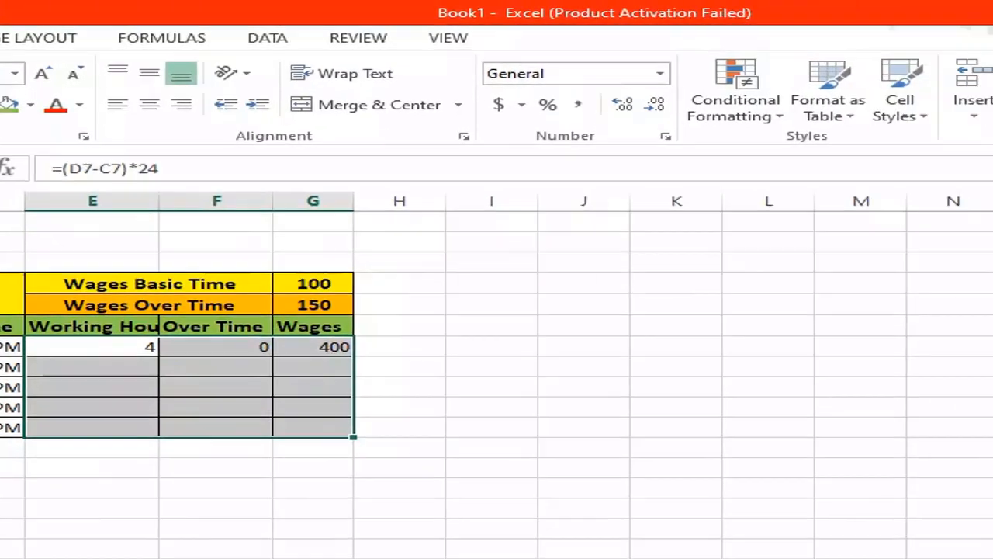
click(625, 97)
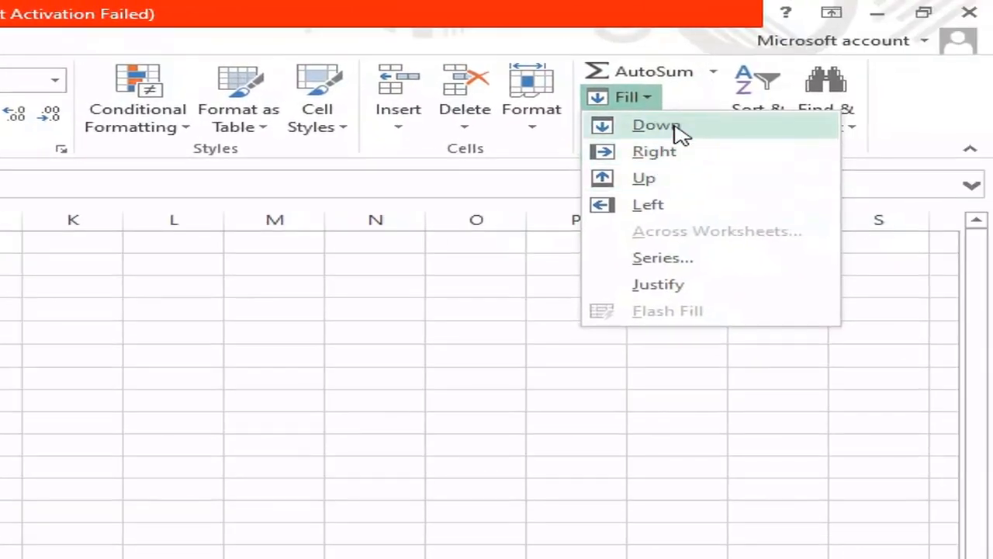
click(674, 127)
click(776, 411)
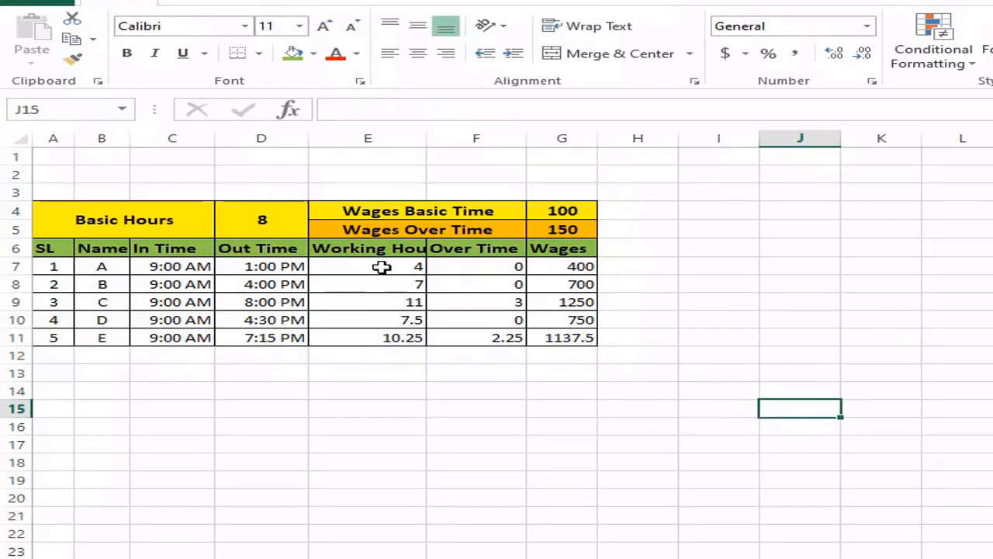
drag(382, 266, 384, 337)
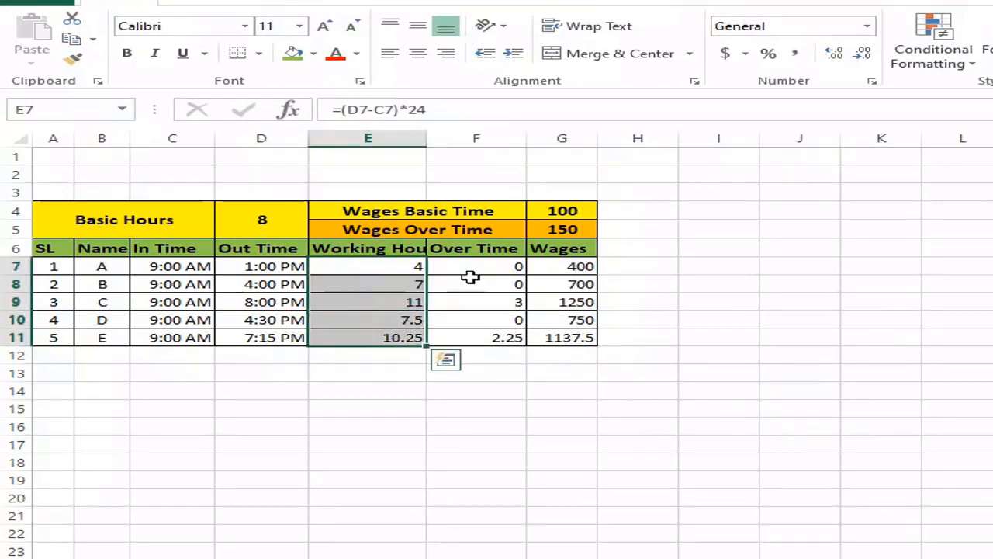